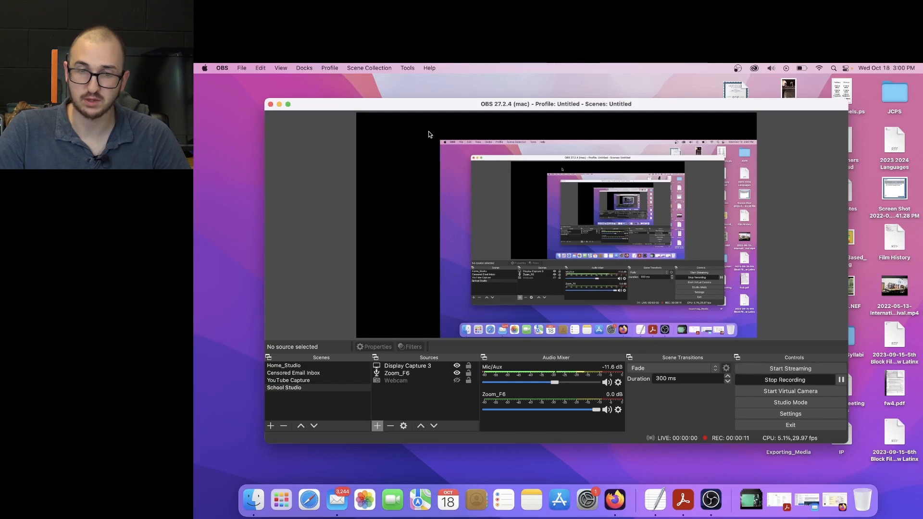
Minimize the OBS window, search the computer for "premiere" and launch Adobe Premiere Pro 2021
left_click(278, 104)
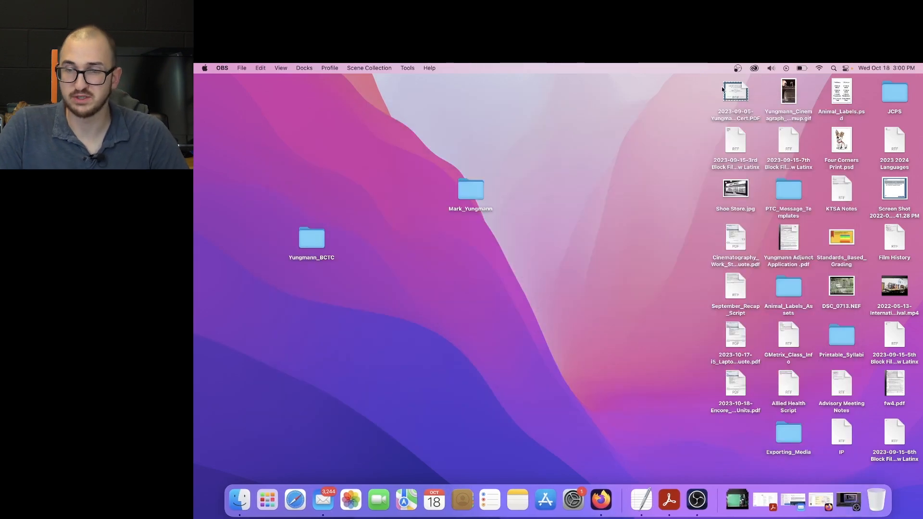
left_click(834, 68)
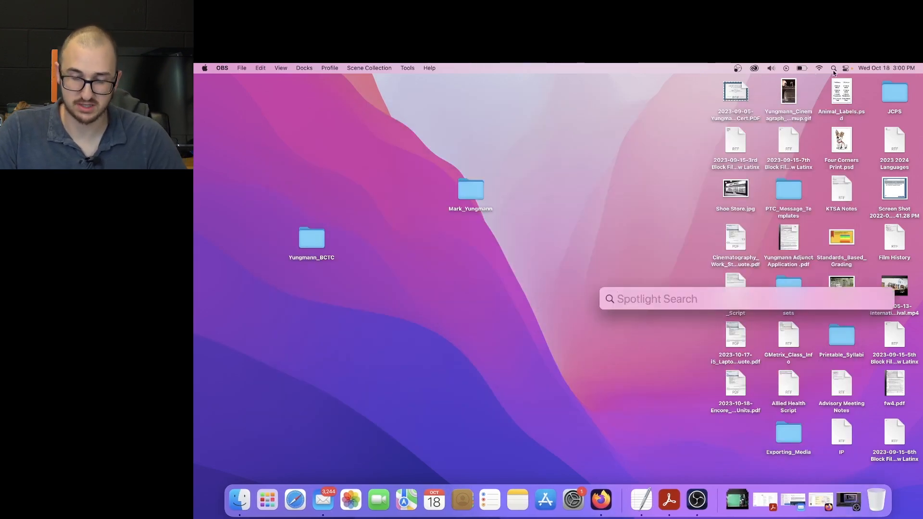
type("premiere")
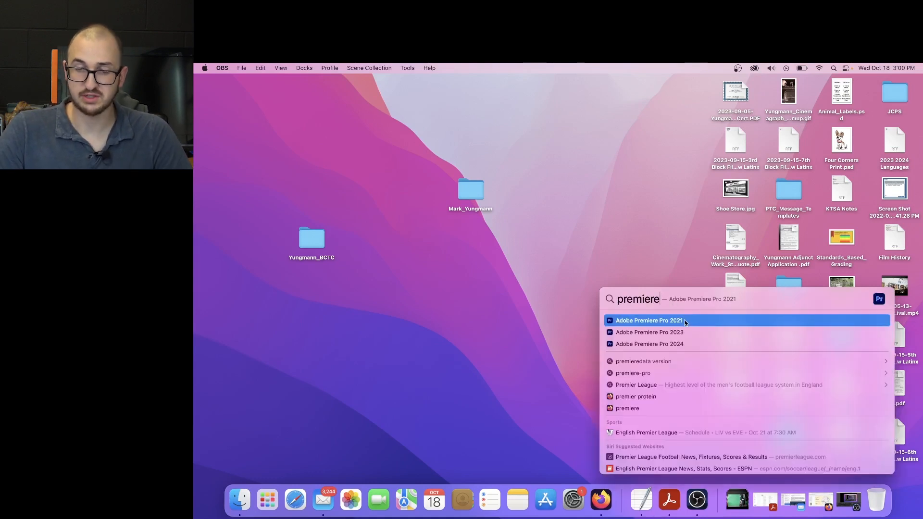
left_click(686, 321)
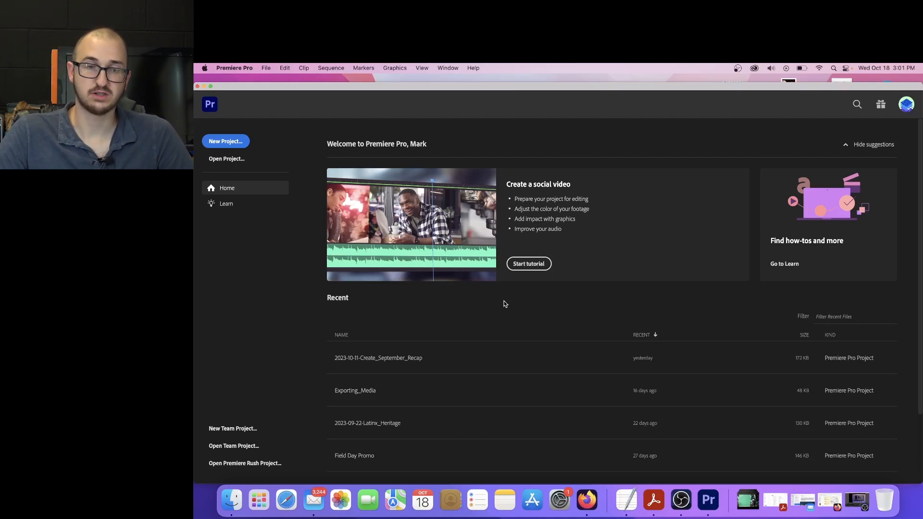
Start a new project and name it Essential_Graphics_Assignment_ followed by the editor's first name
left_click(225, 141)
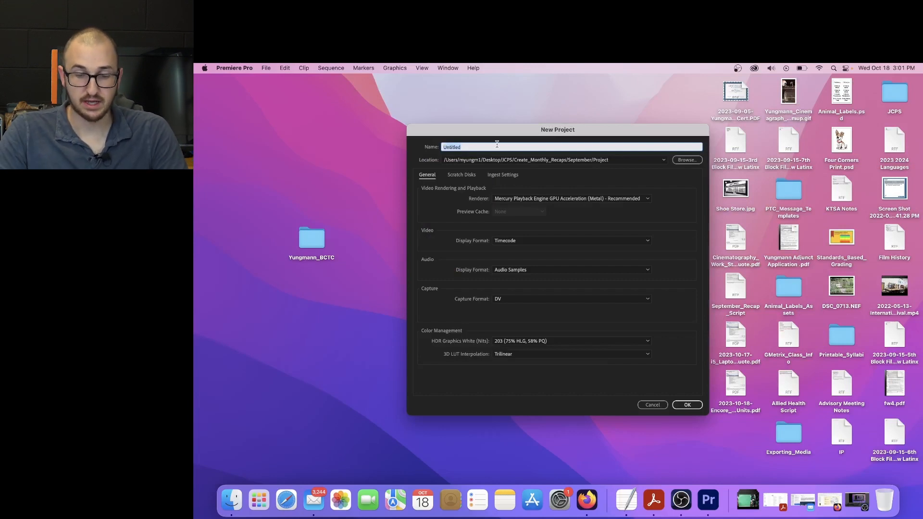
type("Essential_Graphics_Assignment_Mark")
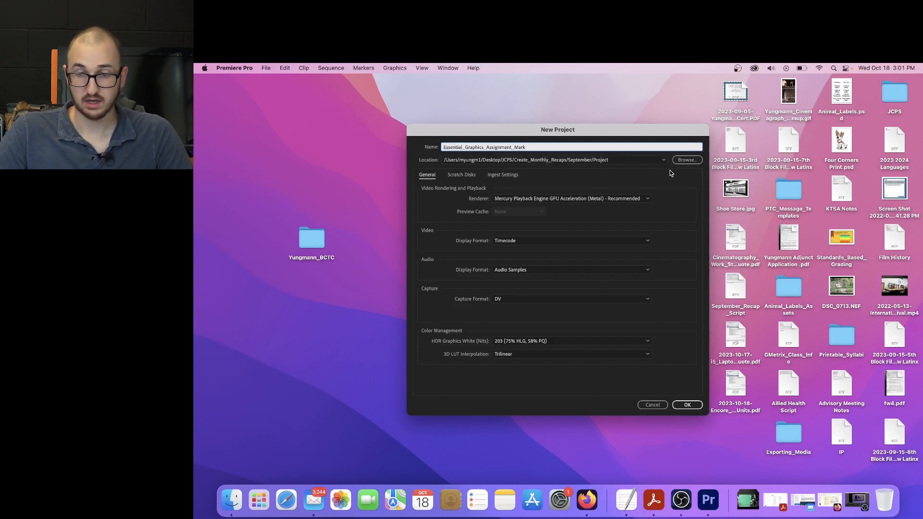
Set the project location to the Desktop folder named with the editor's full name and create the project
left_click(685, 163)
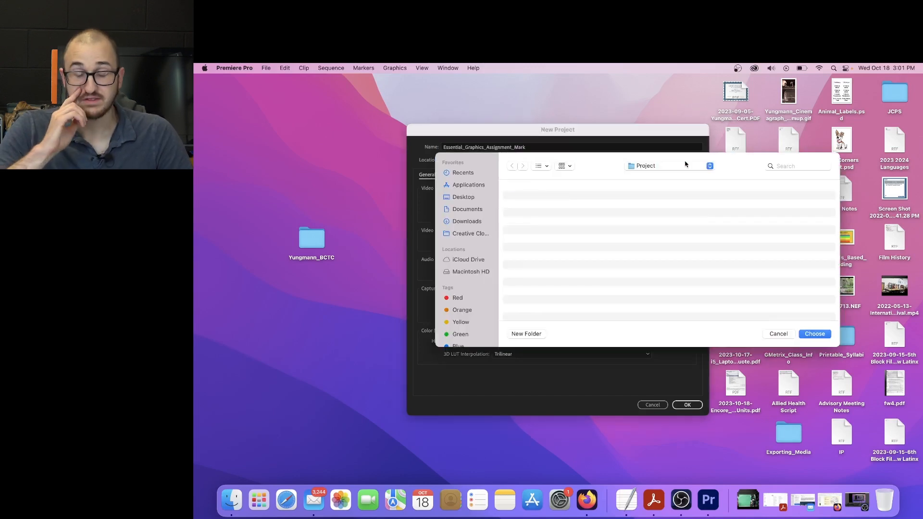
left_click(469, 198)
scroll(564, 244, "down", 10)
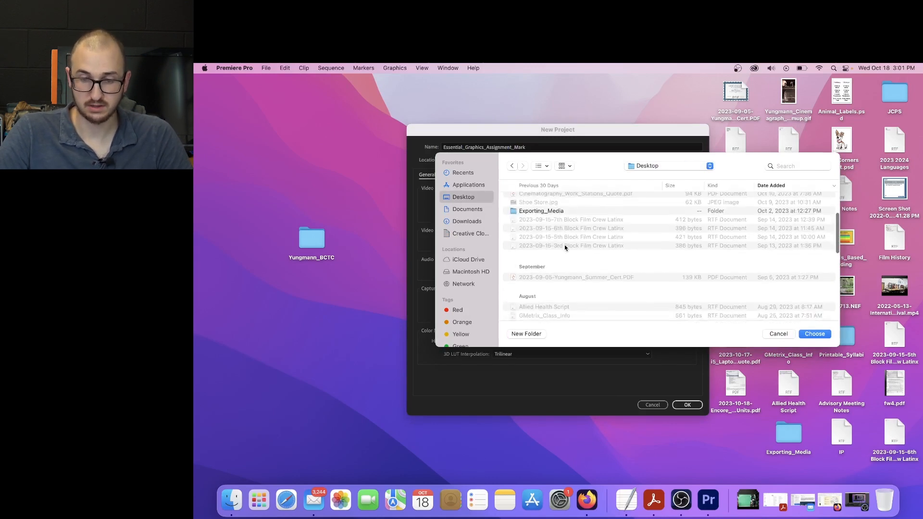
scroll(565, 248, "down", 10)
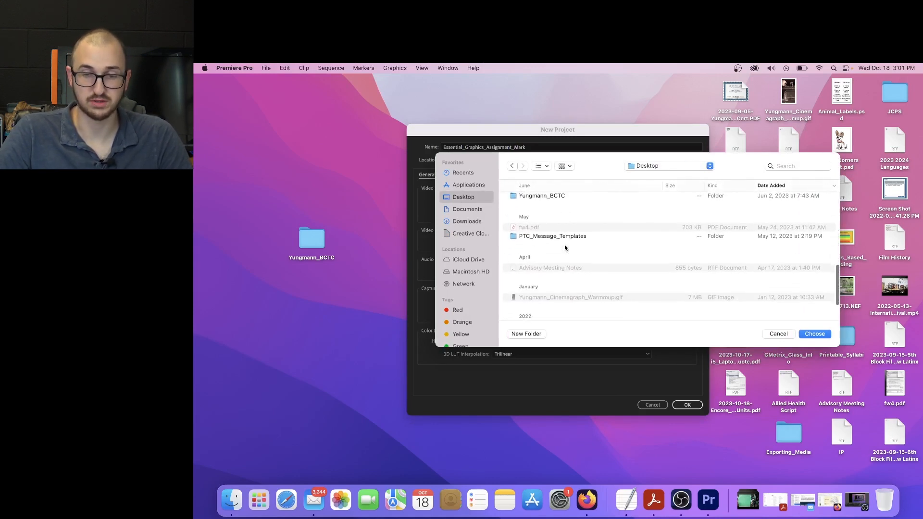
left_click(551, 296)
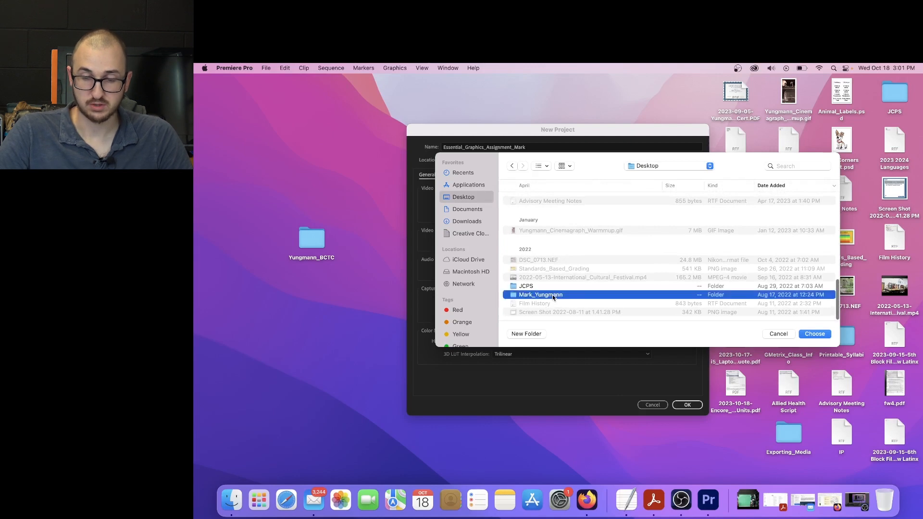
left_click(812, 334)
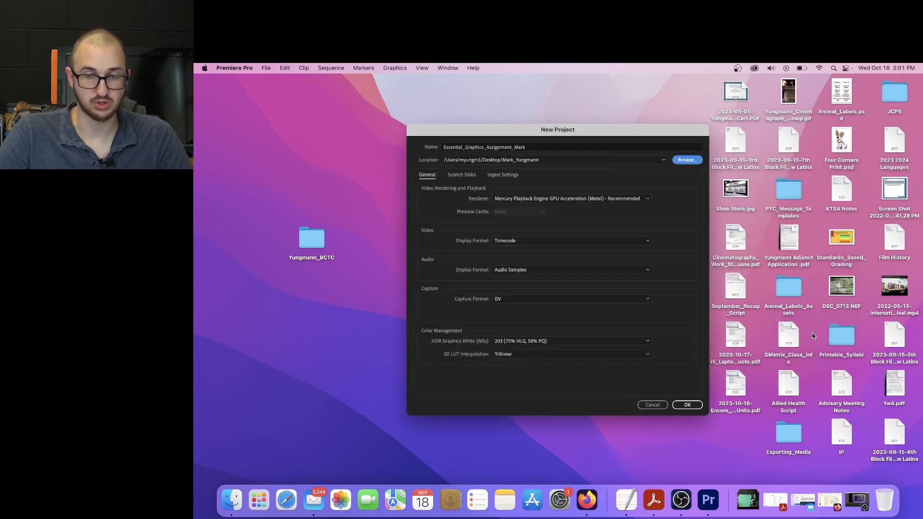
left_click(687, 405)
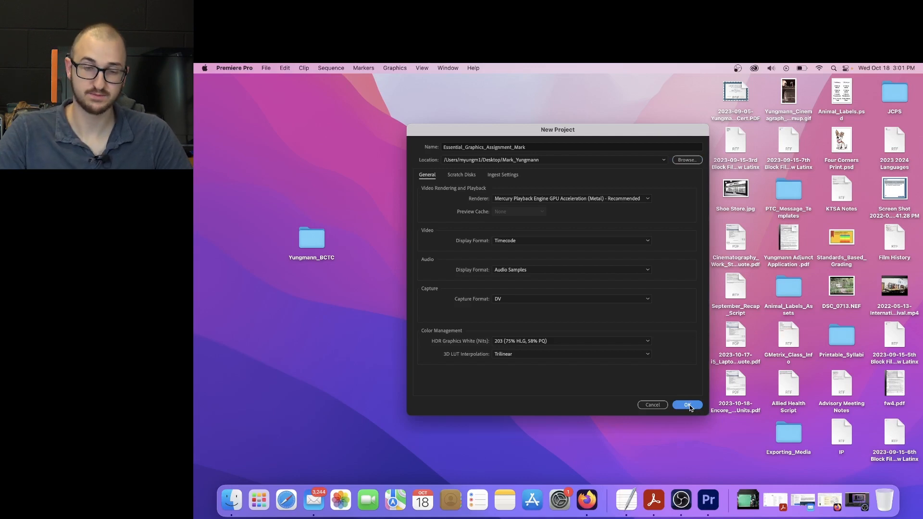
left_click(689, 404)
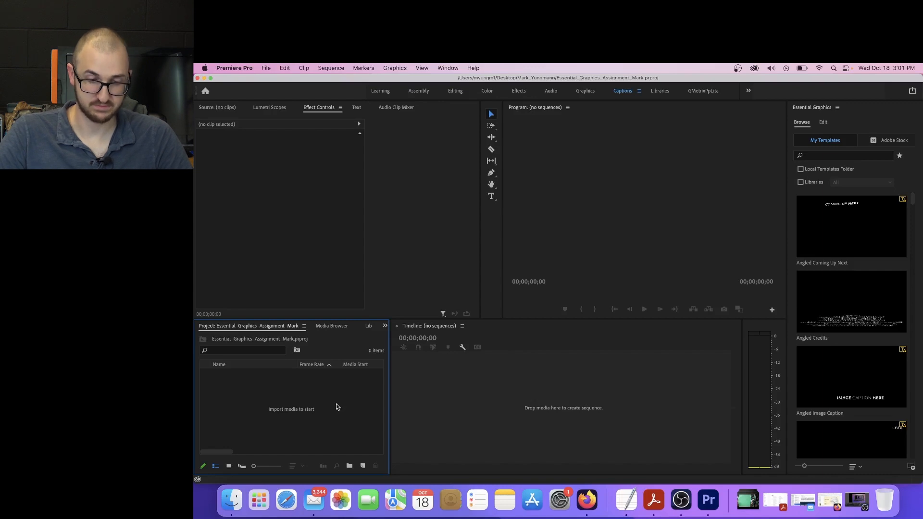
Create a new sequence named Graphics using the Digital SLR preset DSLR 1080p30
left_click(363, 466)
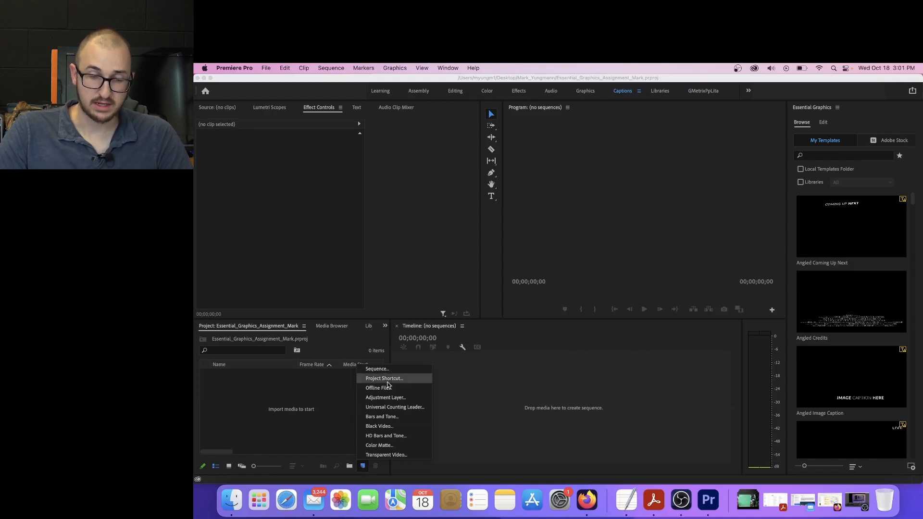
left_click(389, 372)
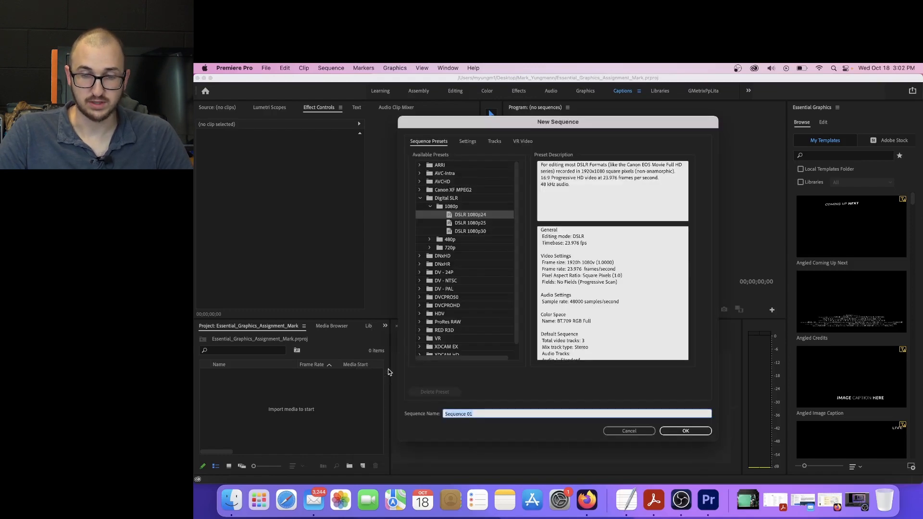
left_click(451, 232)
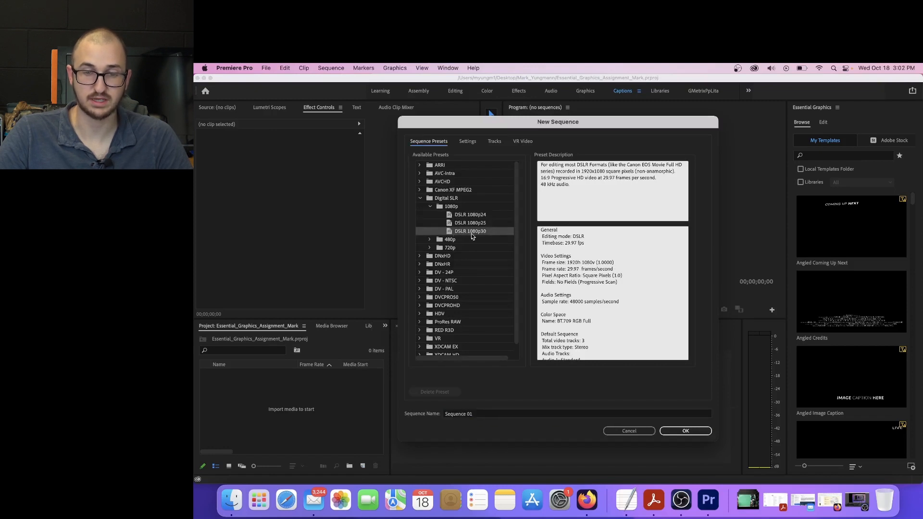
left_click(421, 199)
left_click(420, 198)
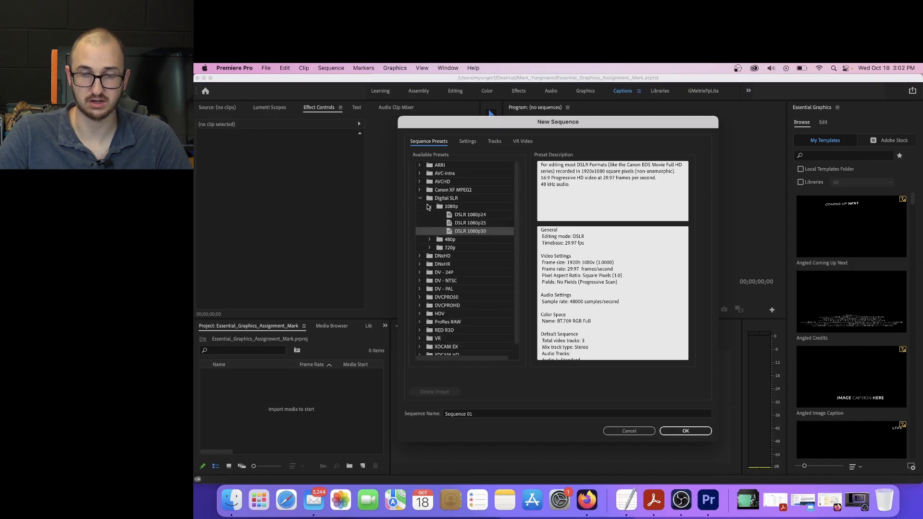
left_click(470, 414)
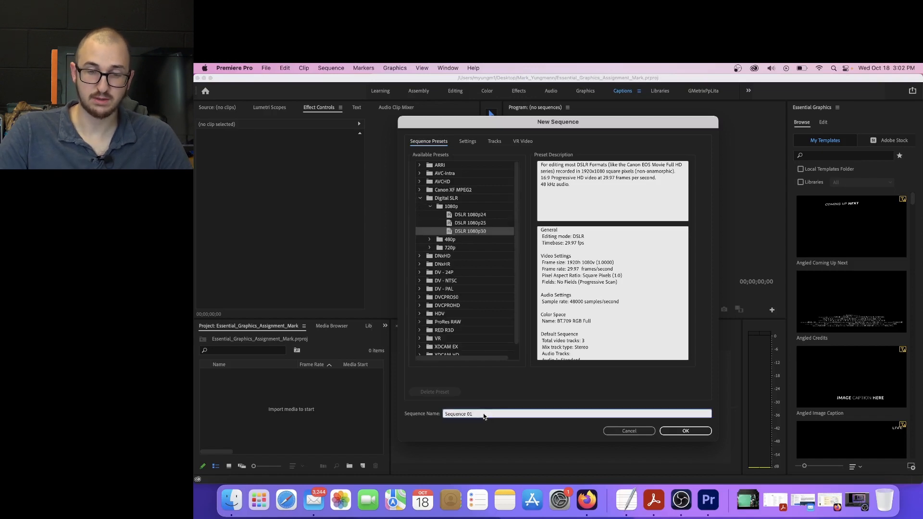
type("Graphics")
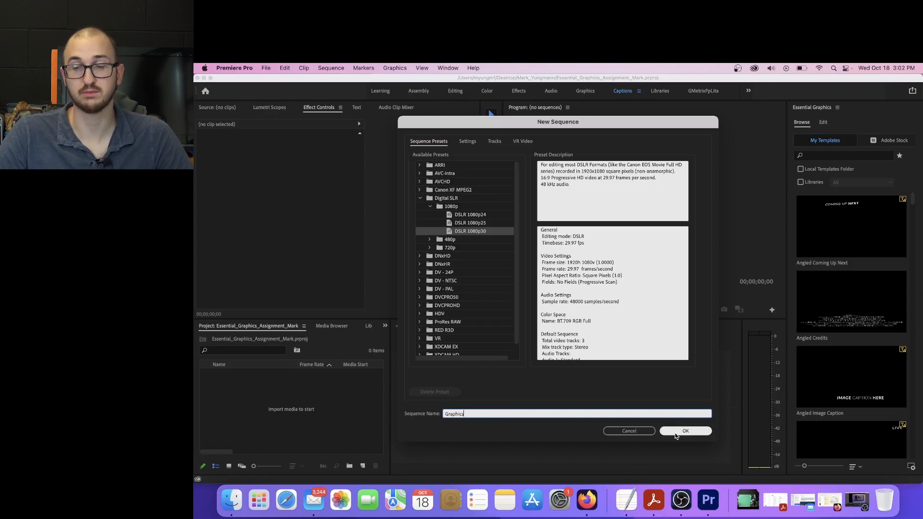
left_click(675, 431)
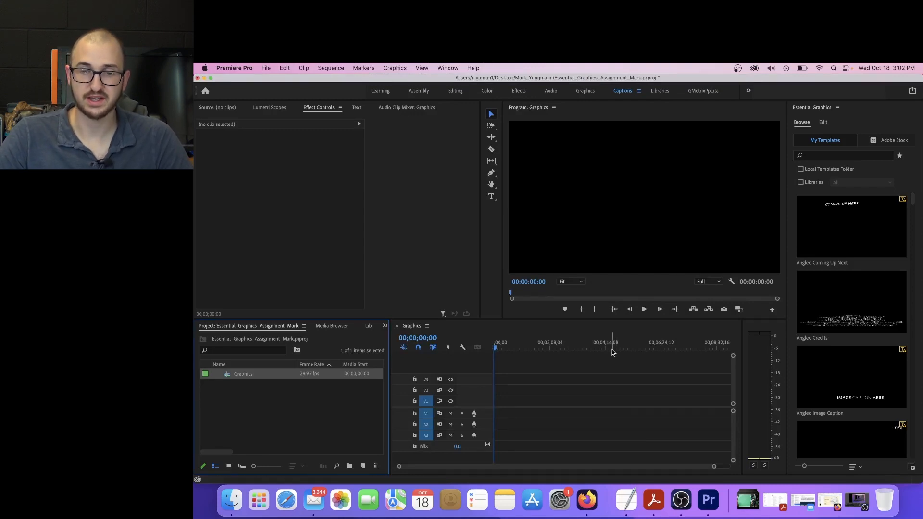
Bring up Essential Graphics and switch it from browsing templates to editing
left_click(455, 67)
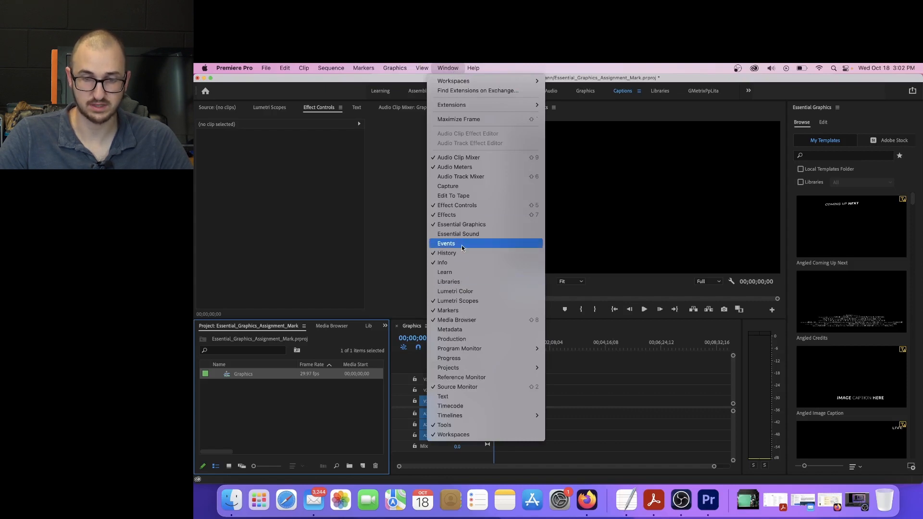
left_click(469, 226)
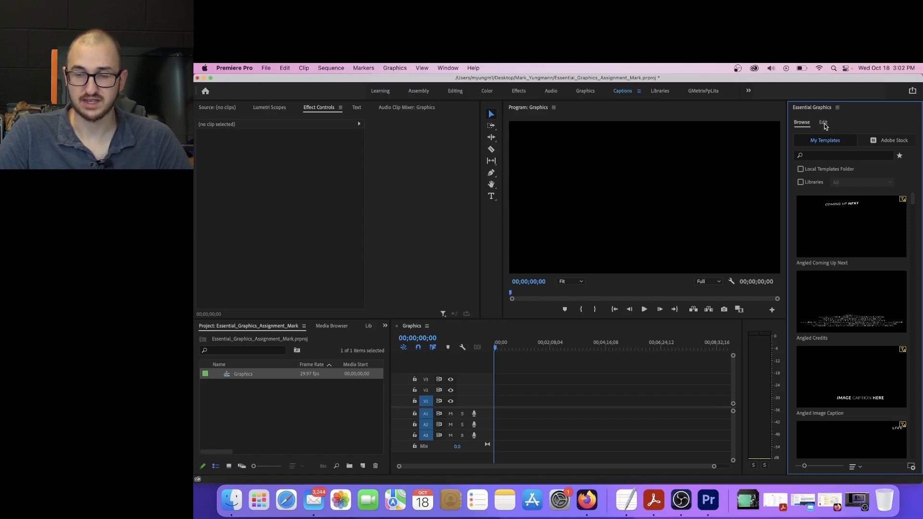
left_click(823, 123)
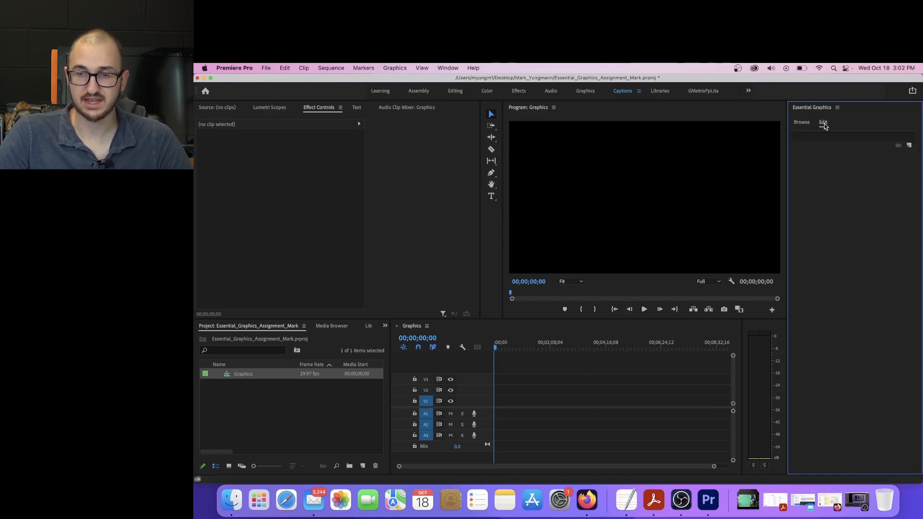
Add a new text layer to the graphic and replace its placeholder text with "SOME WORDS"
left_click(909, 147)
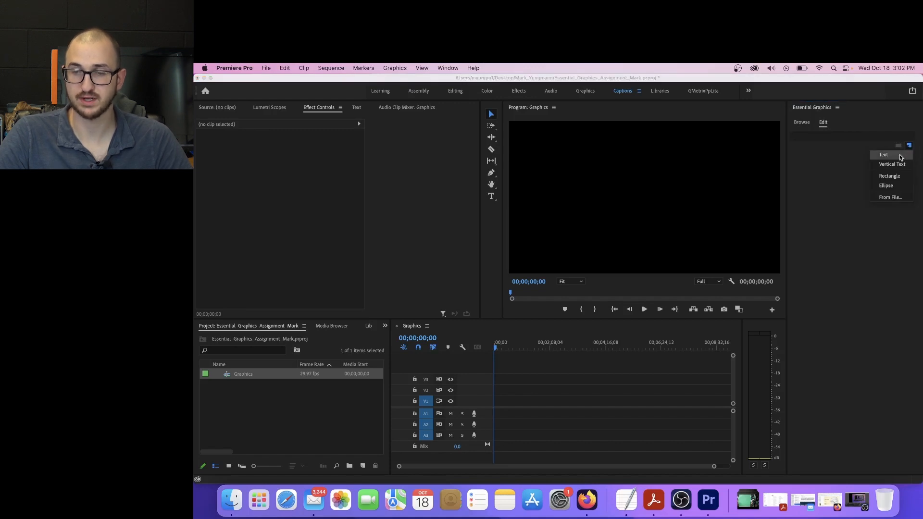
left_click(900, 157)
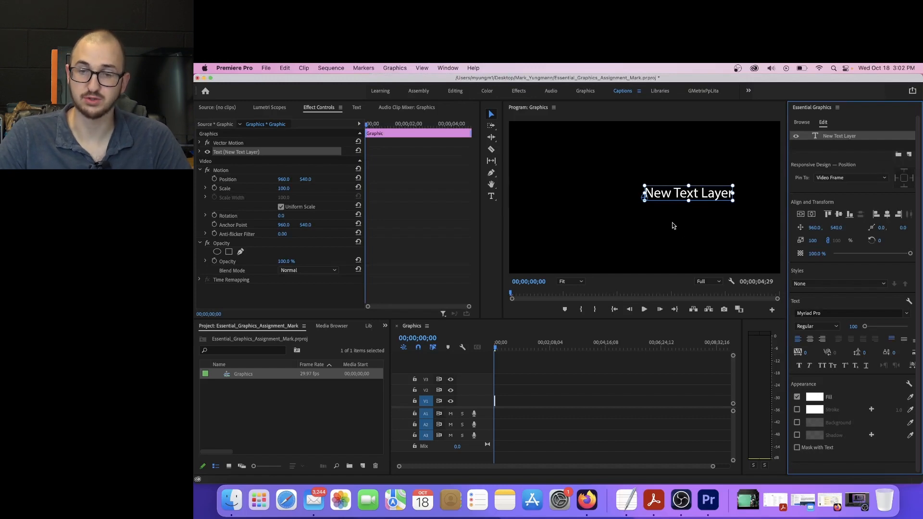
double_click(680, 194)
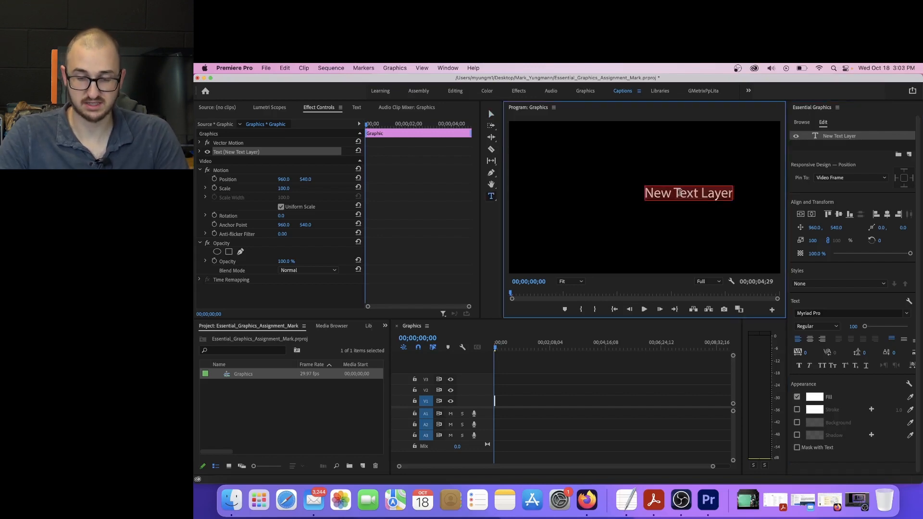
type("SOME WORDS")
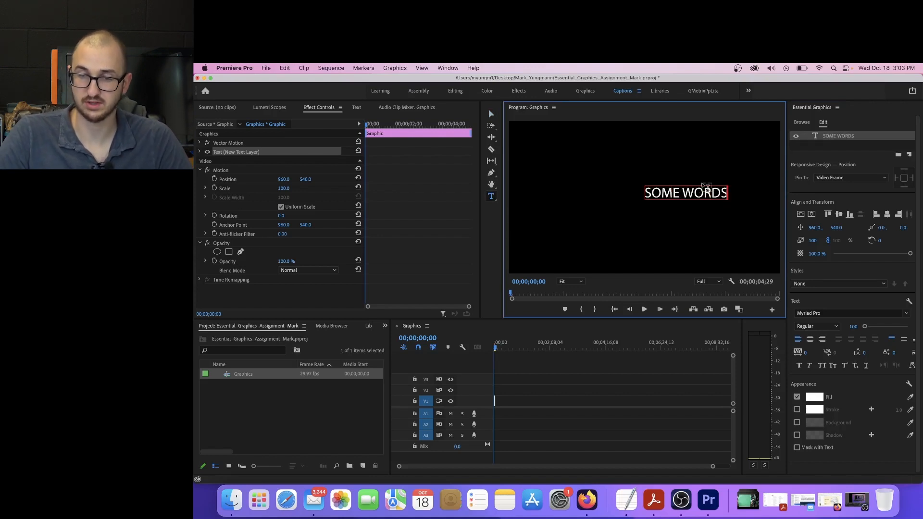
Select the SOME WORDS text as an object and enlarge its font size to 288
left_click(813, 153)
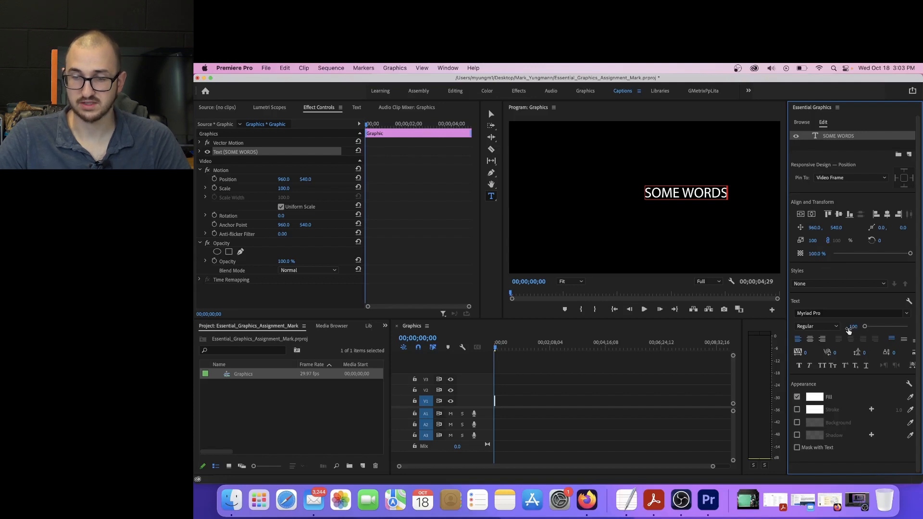
left_click_drag(865, 328, 873, 329)
left_click(669, 192)
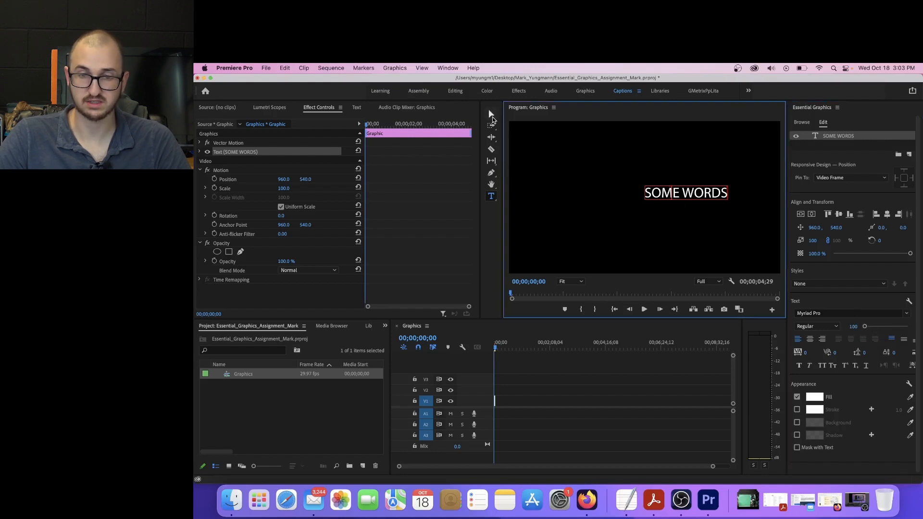
left_click(490, 116)
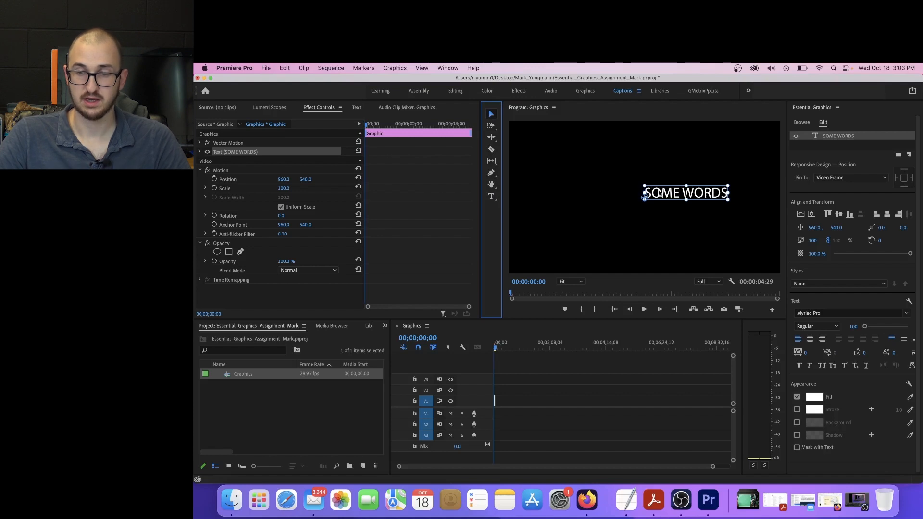
left_click_drag(864, 327, 870, 327)
Move the enlarged text back into the frame and center it vertically and horizontally
left_click_drag(702, 180, 587, 192)
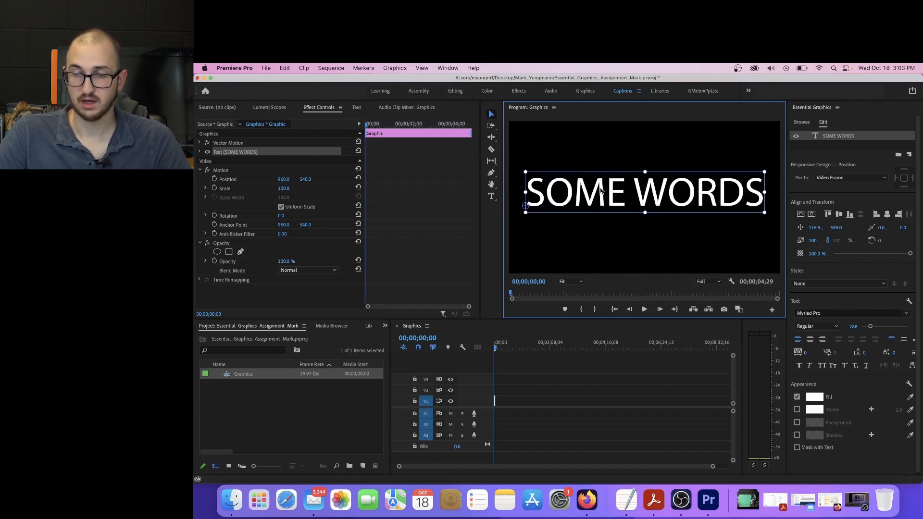
left_click(841, 219)
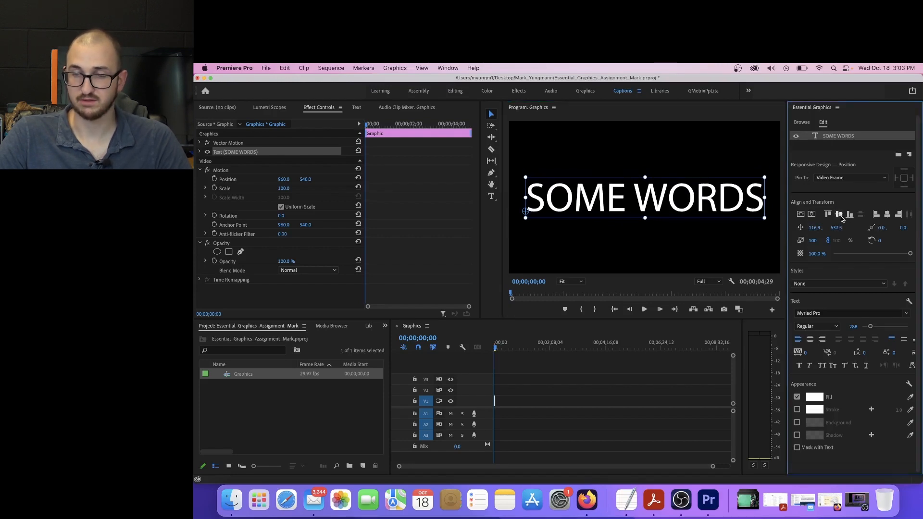
left_click(890, 218)
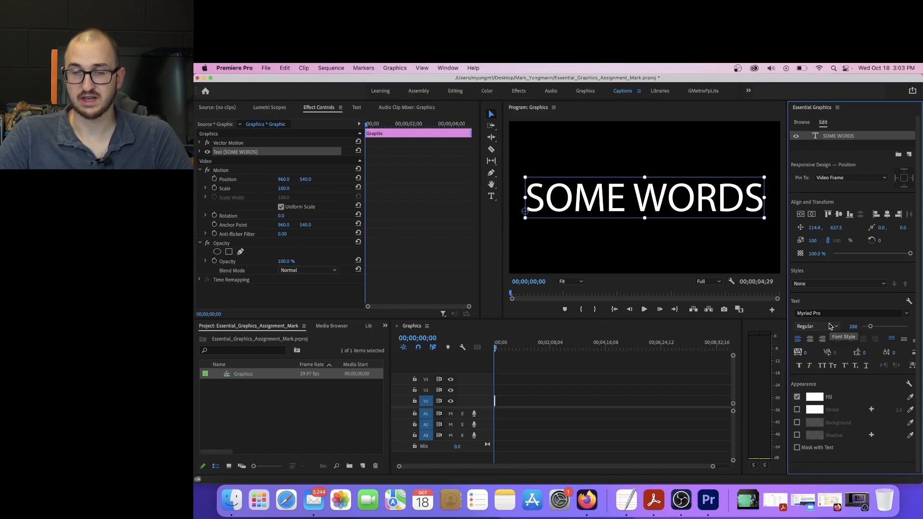
Add a pure red (FF0000) stroke to the SOME WORDS text and set its width to 19
left_click(797, 411)
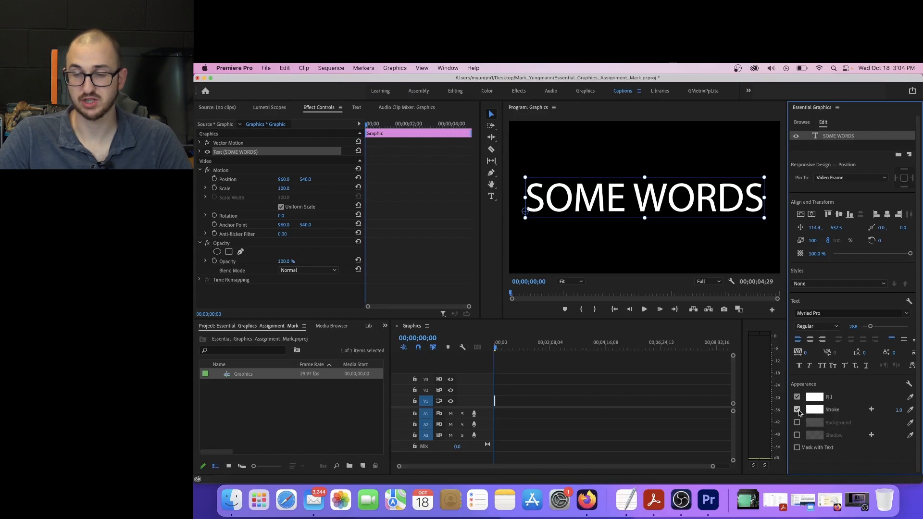
left_click(814, 410)
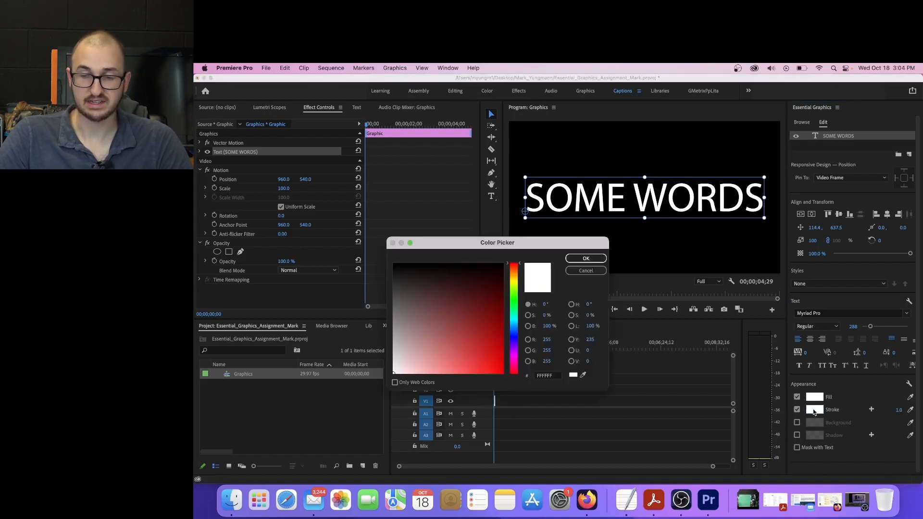
left_click_drag(464, 315, 527, 392)
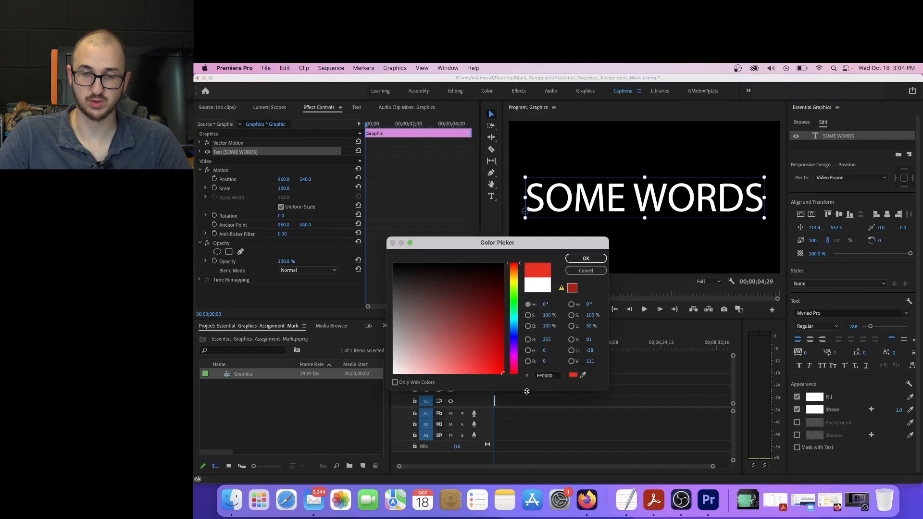
left_click(584, 261)
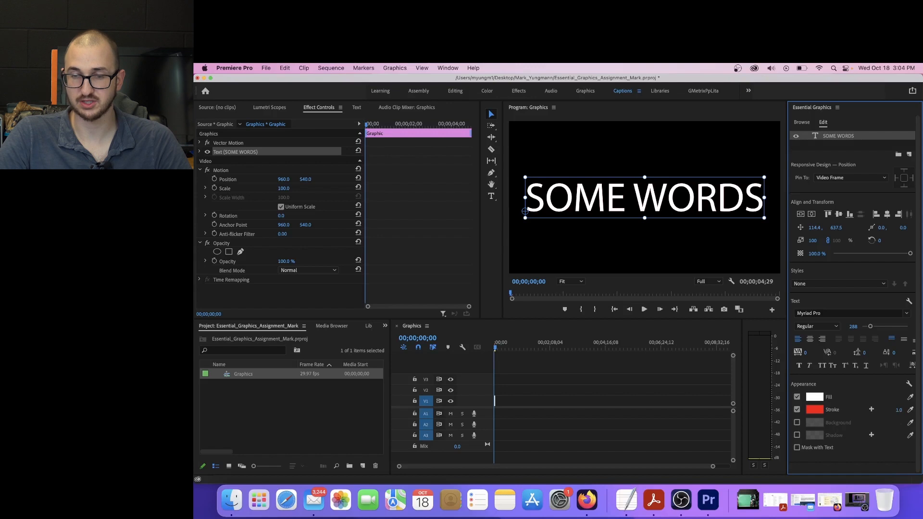
left_click_drag(899, 410, 903, 410)
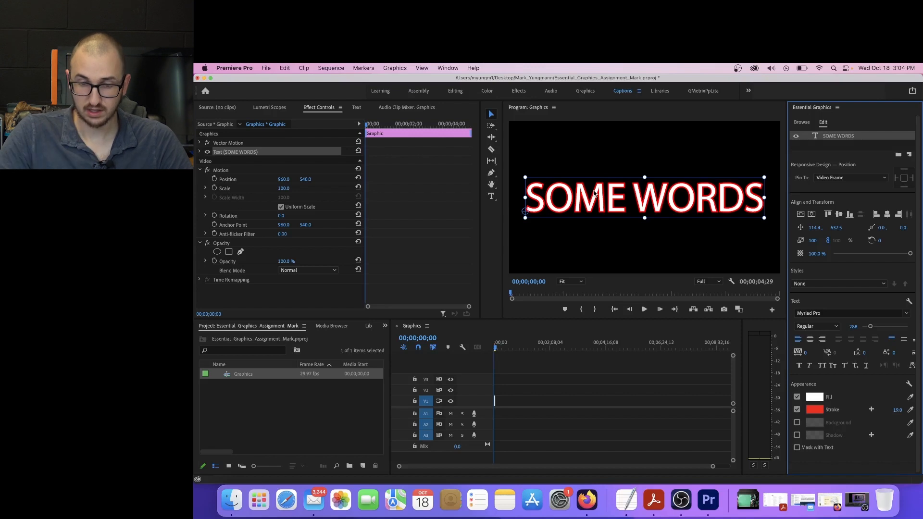
Deselect the title and capture a screenshot of the entire Premiere Pro window showing the red-outlined text
left_click(567, 394)
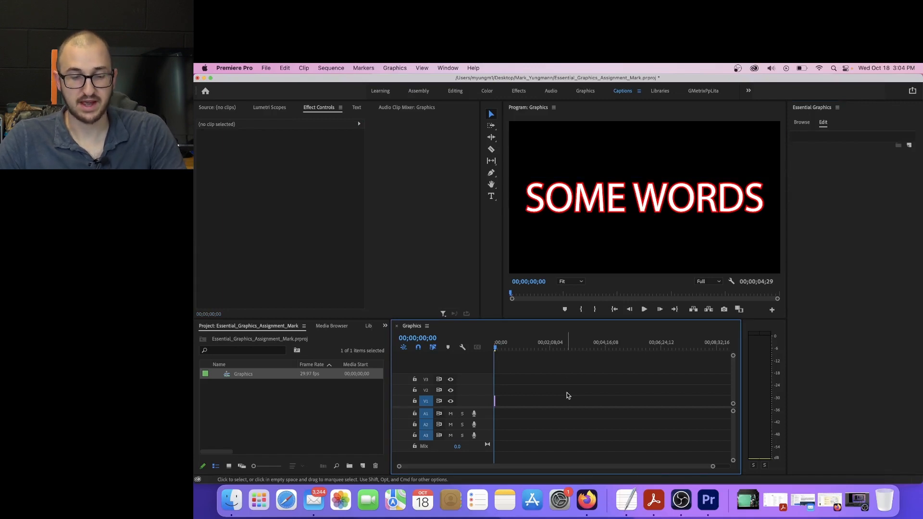
key("super+shift+4")
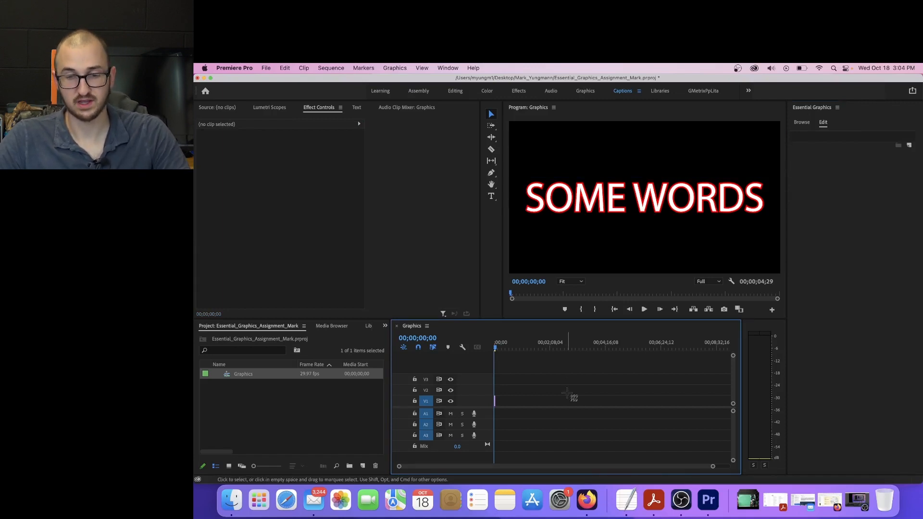
key("space")
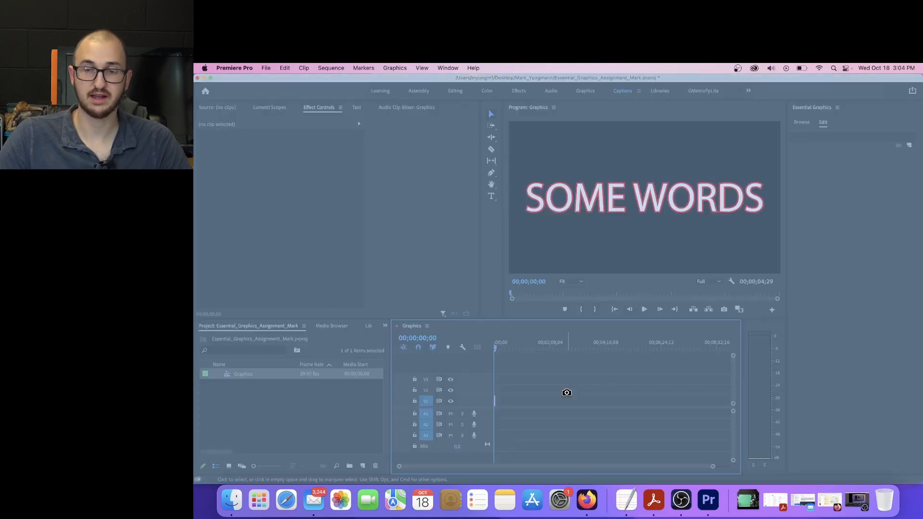
left_click(580, 394)
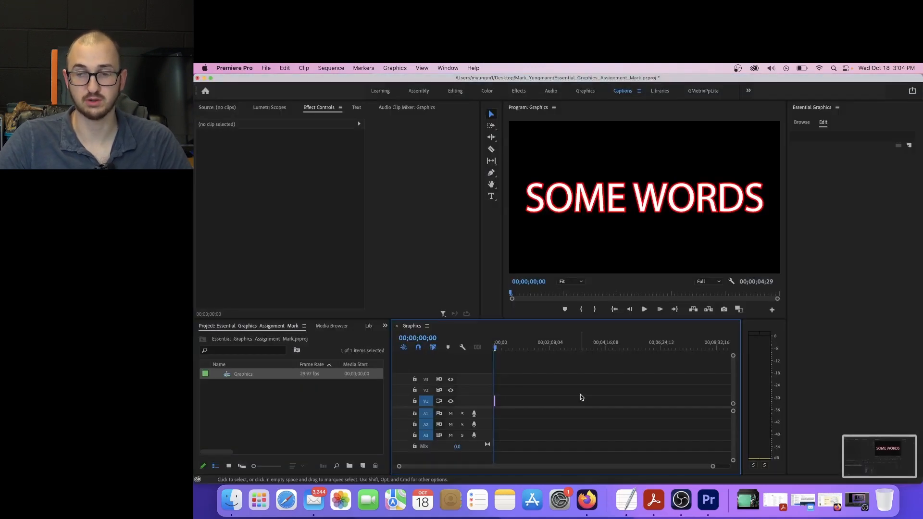